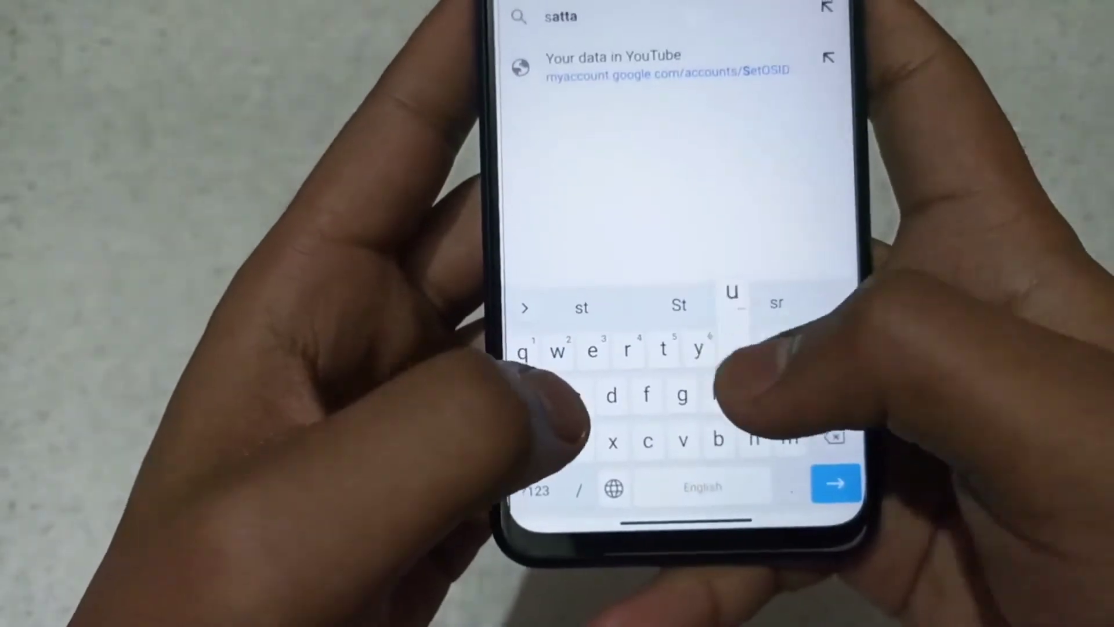
# Step: Open the YouTube Creator Studio page in the phone's browser and switch it to the desktop site
pyautogui.write('udio')
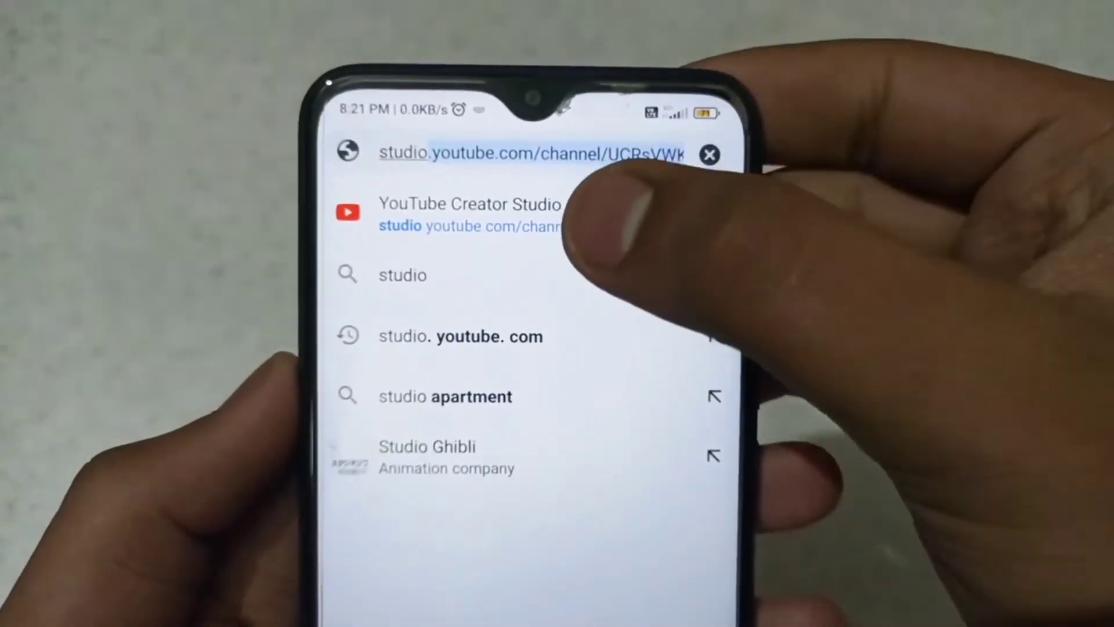
pyautogui.click(574, 226)
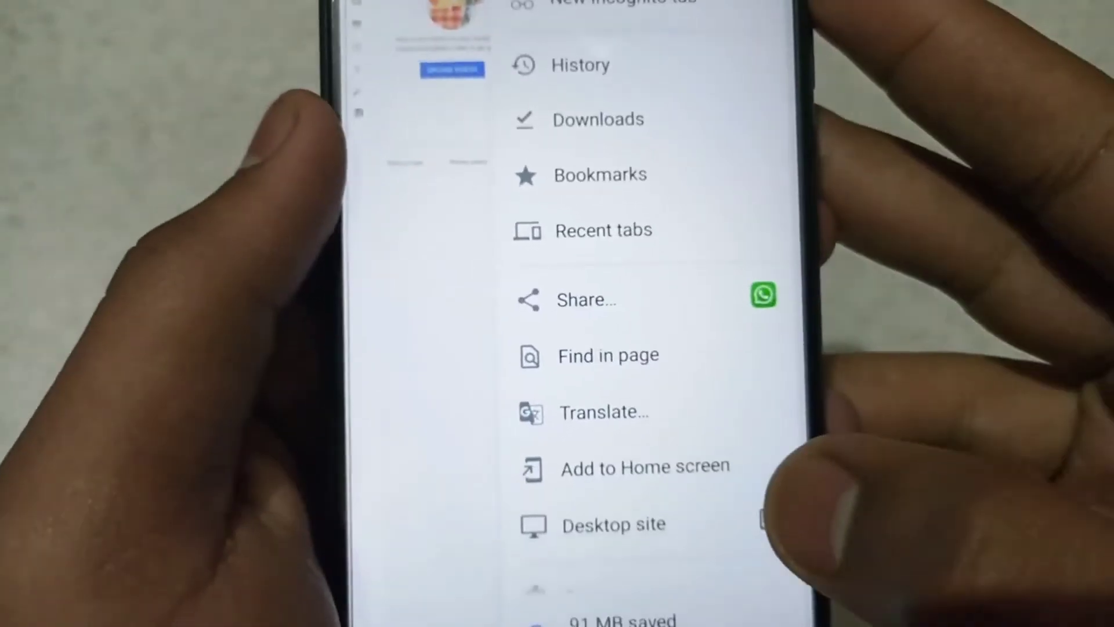
pyautogui.click(720, 508)
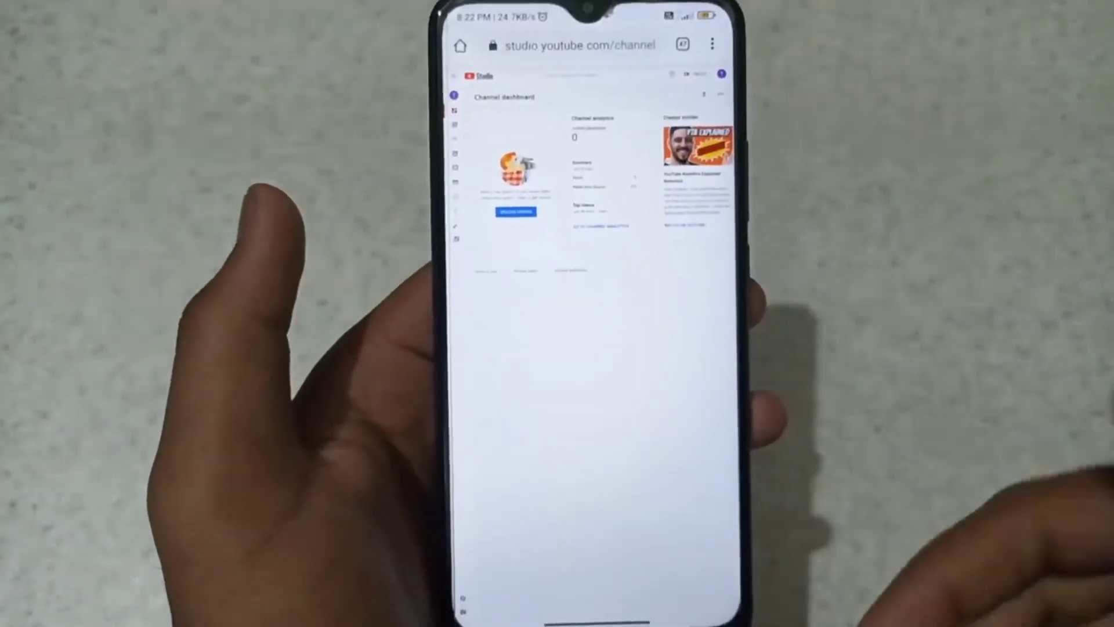
# Step: Open the channel's Customisation page and look over its Layout settings
pyautogui.click(455, 225)
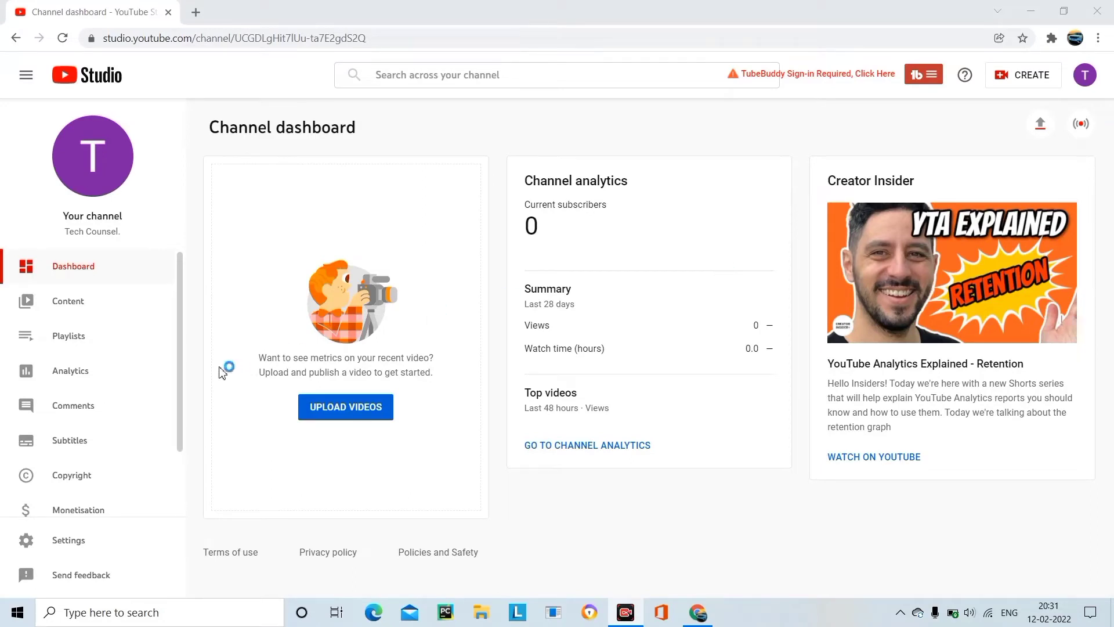
pyautogui.scroll(-2, 179, 366)
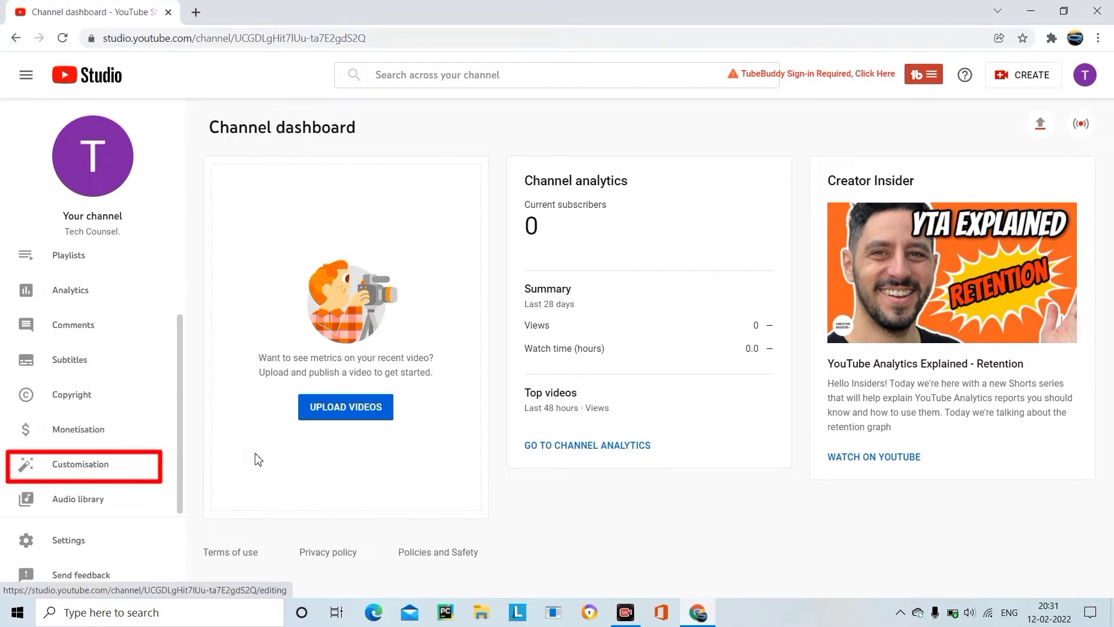
pyautogui.click(63, 475)
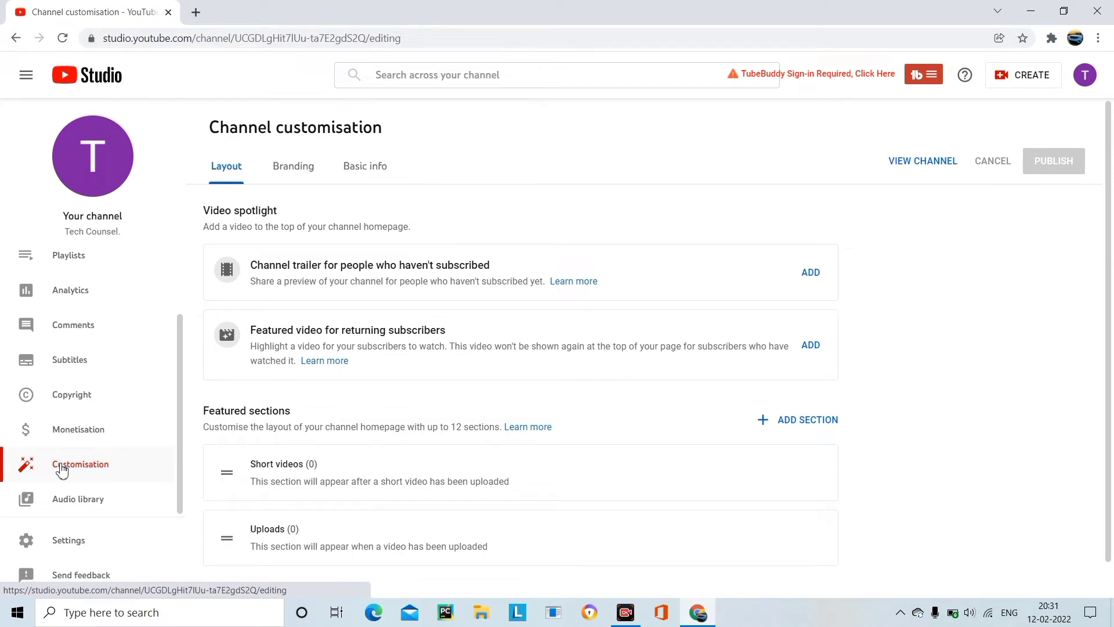
pyautogui.click(224, 175)
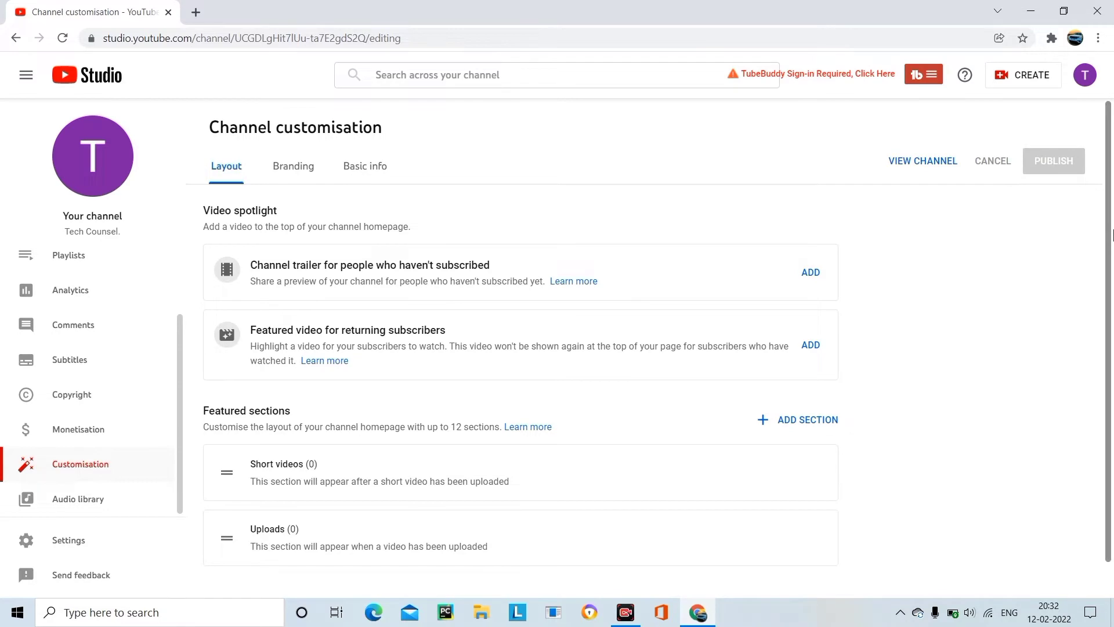
pyautogui.scroll(-1, 1113, 235)
pyautogui.scroll(1, 1113, 235)
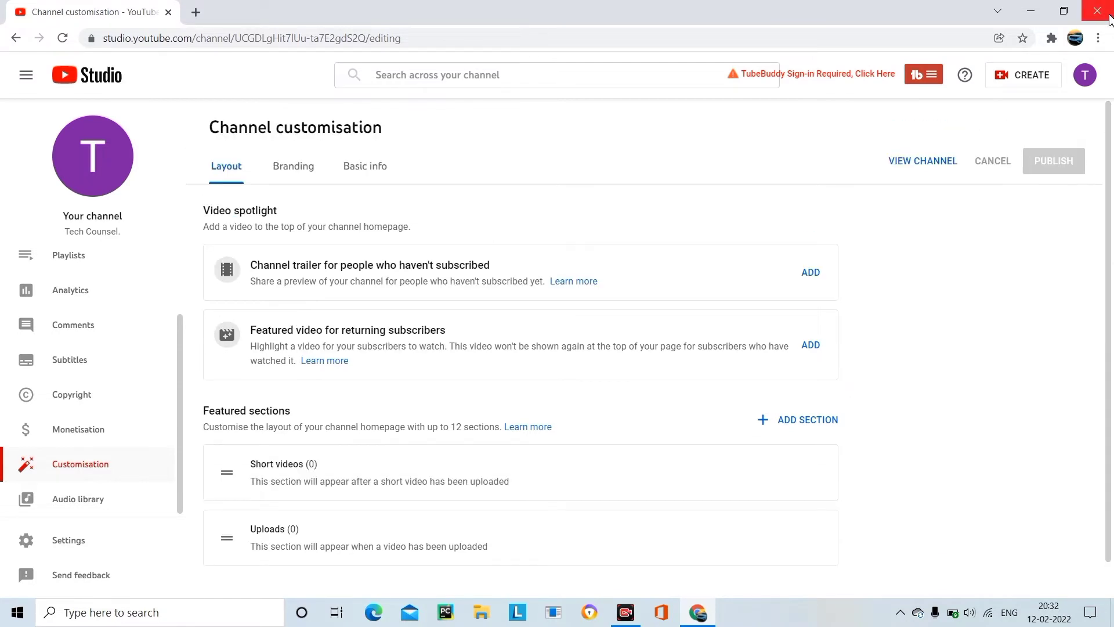
# Step: Enter "hello" as the channel description in the Basic info settings
pyautogui.click(366, 175)
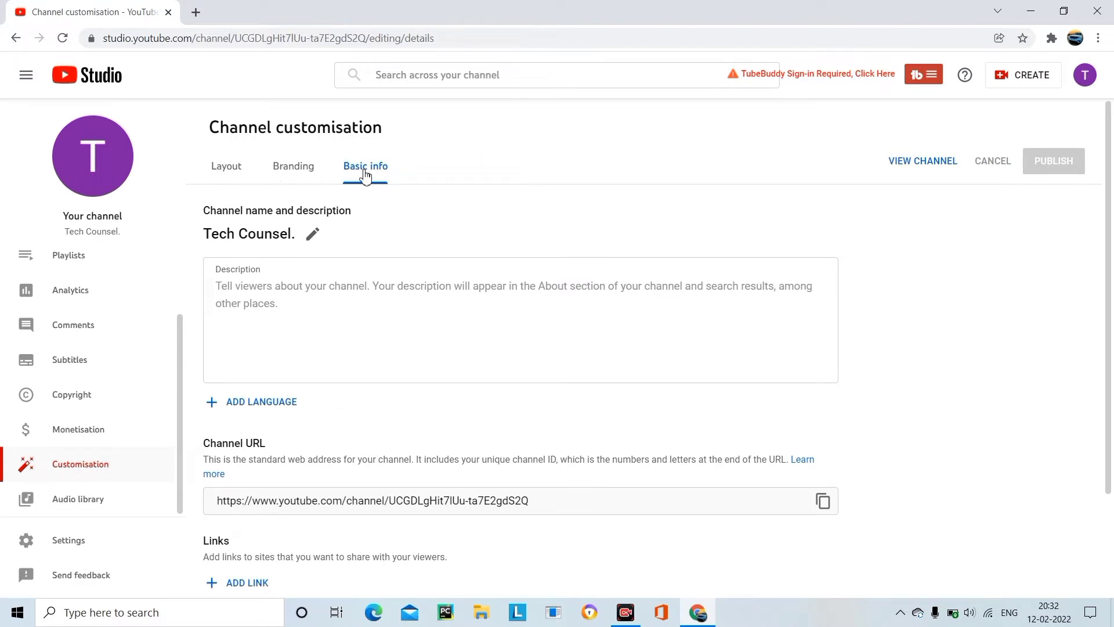
pyautogui.moveTo(204, 232); pyautogui.dragTo(398, 181)
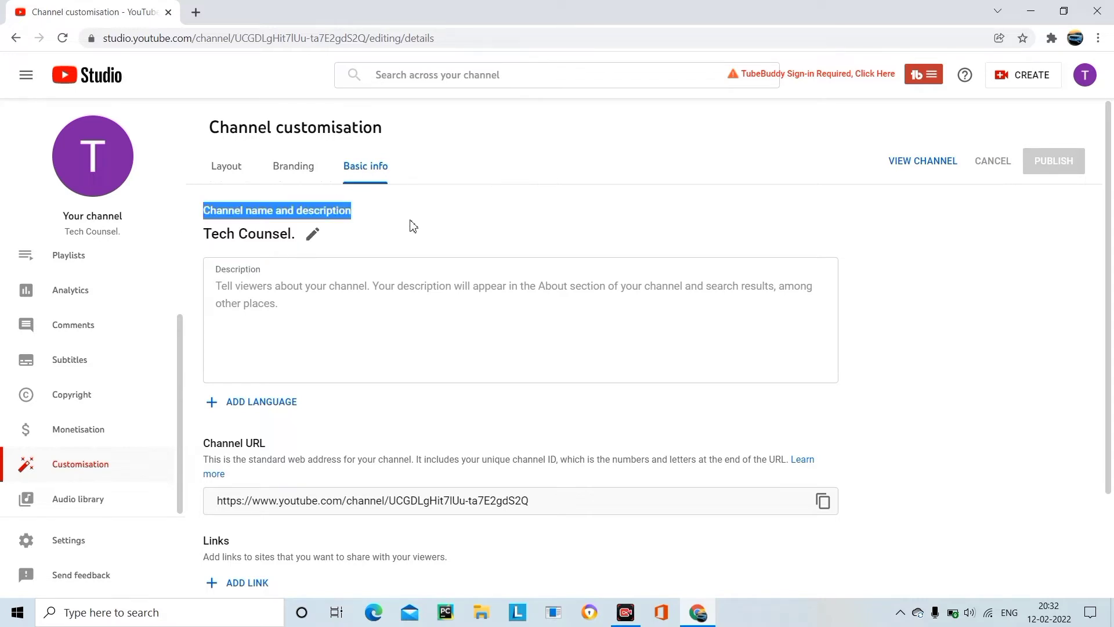
pyautogui.click(342, 239)
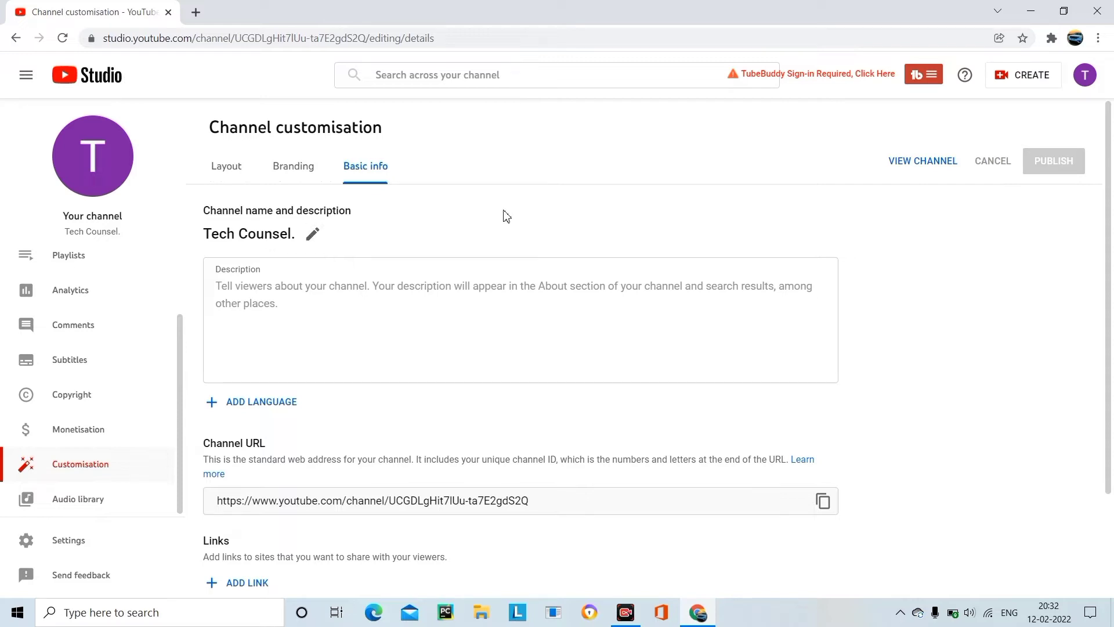
pyautogui.click(273, 313)
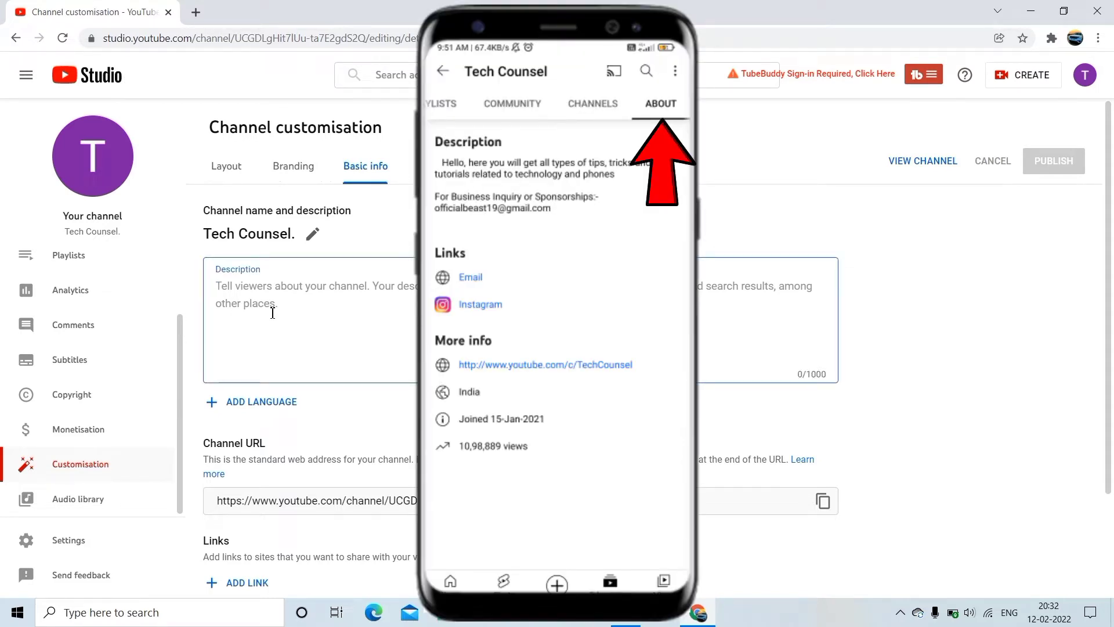
pyautogui.write('hello')
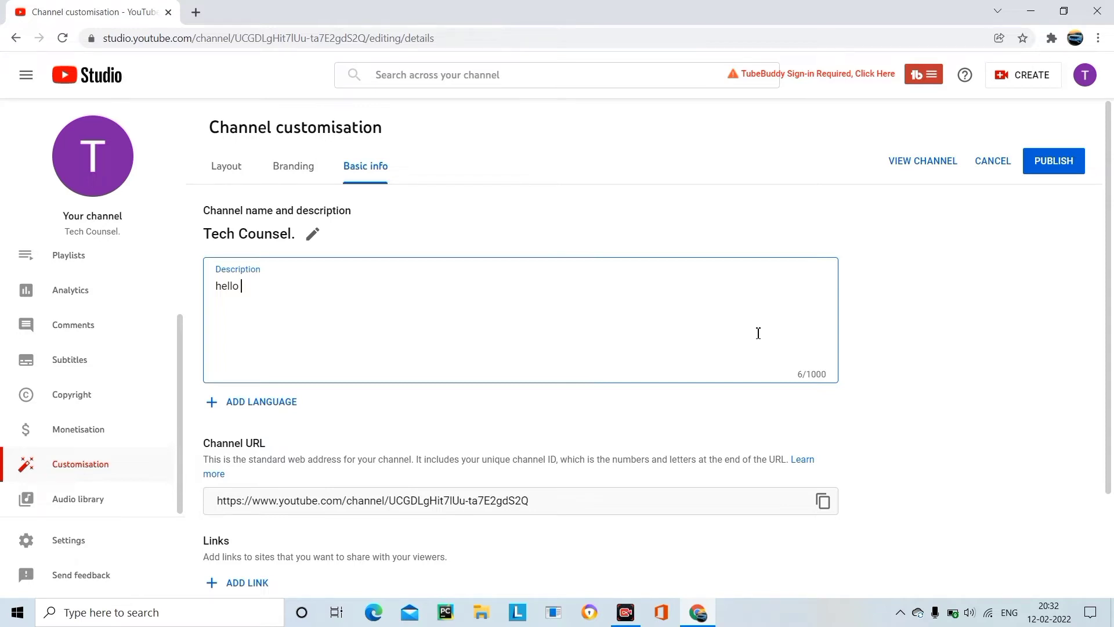
# Step: Add a channel link titled "instagram" with the URL instagram.com/techcounsel19
pyautogui.scroll(-2, 378, 294)
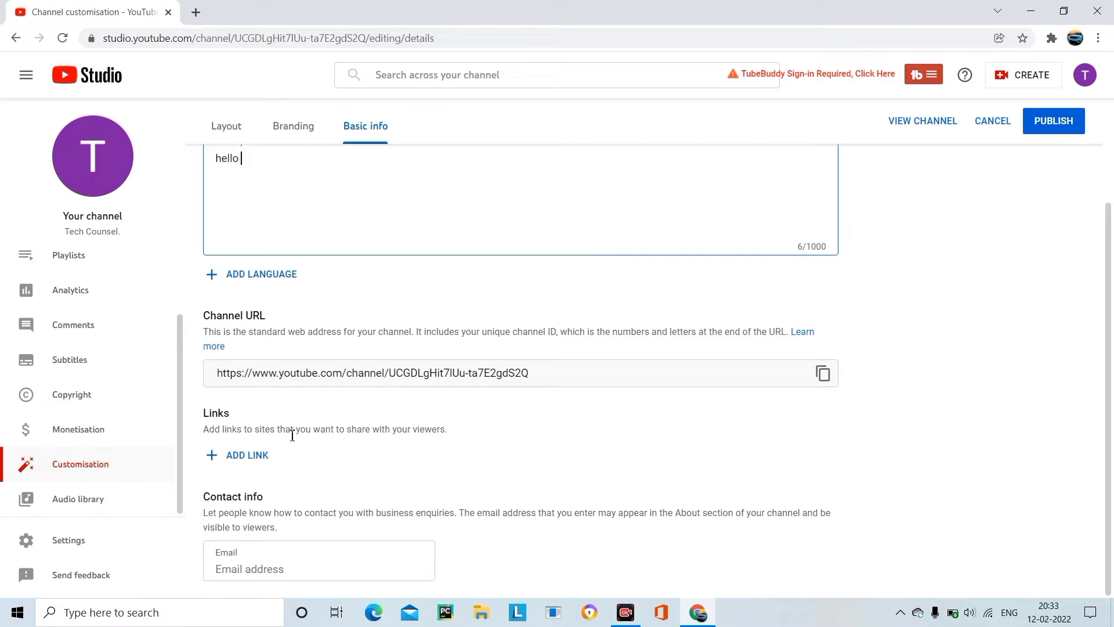
pyautogui.click(225, 463)
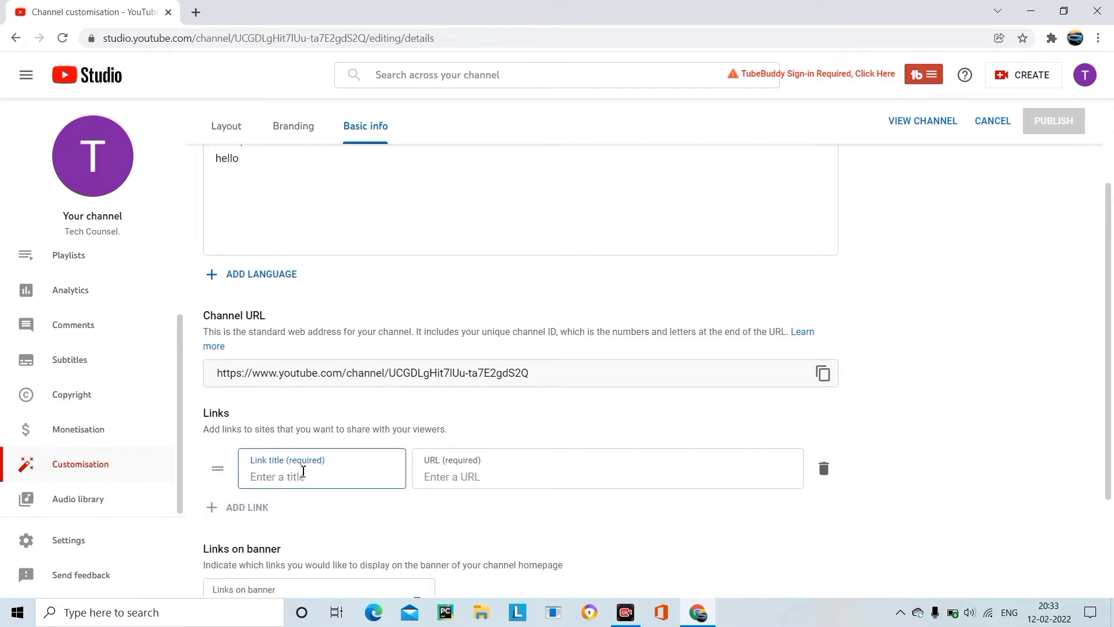
pyautogui.write('instagram')
pyautogui.click(435, 479)
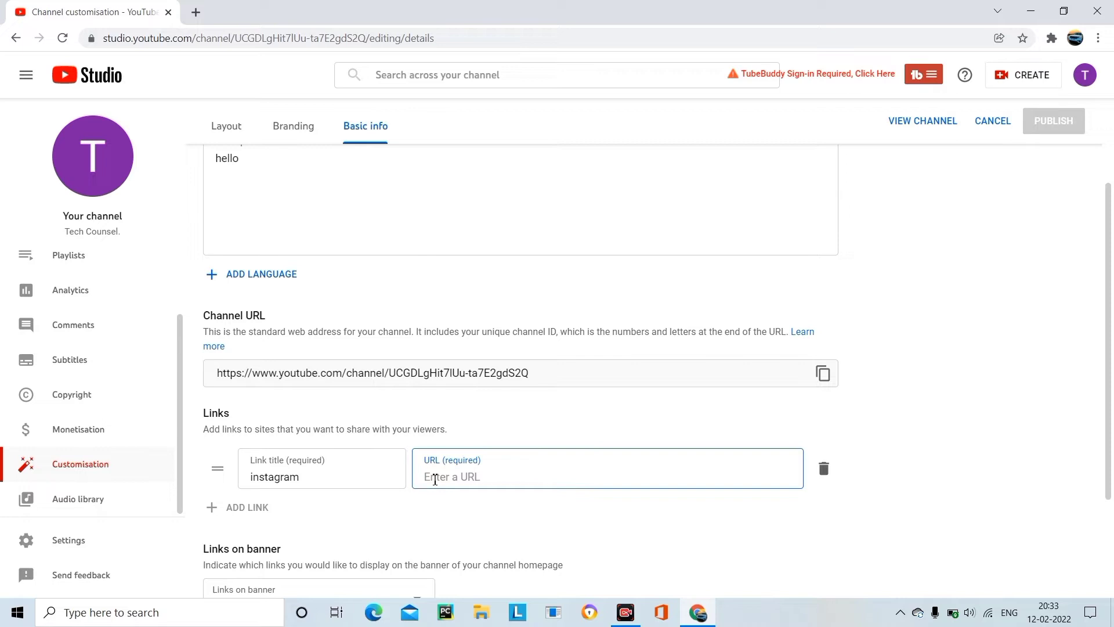
pyautogui.write('insta')
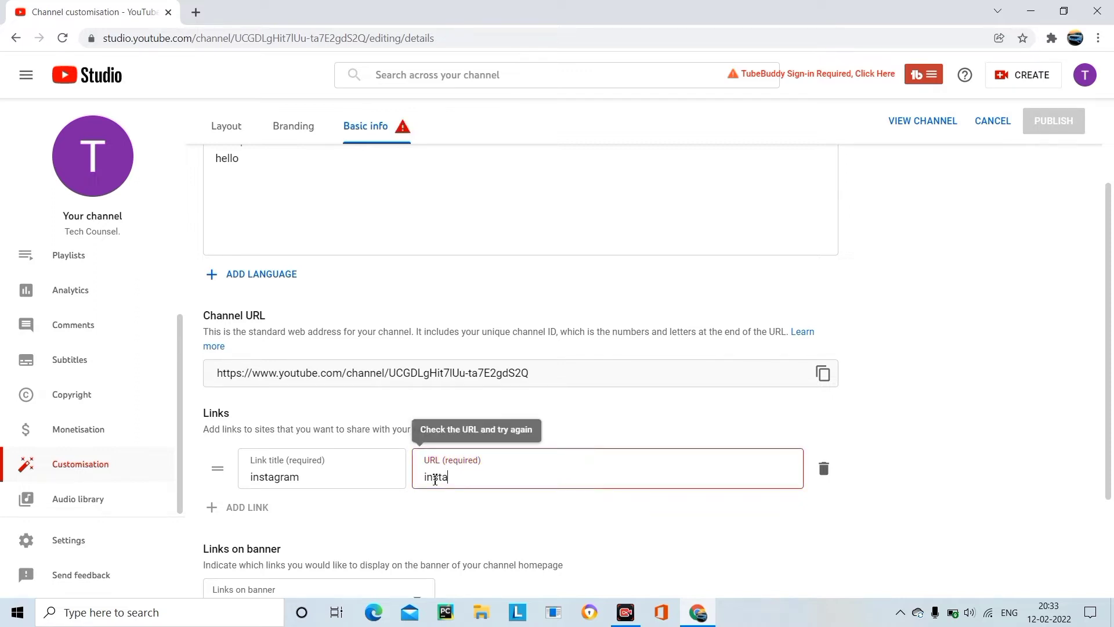
pyautogui.write('gram')
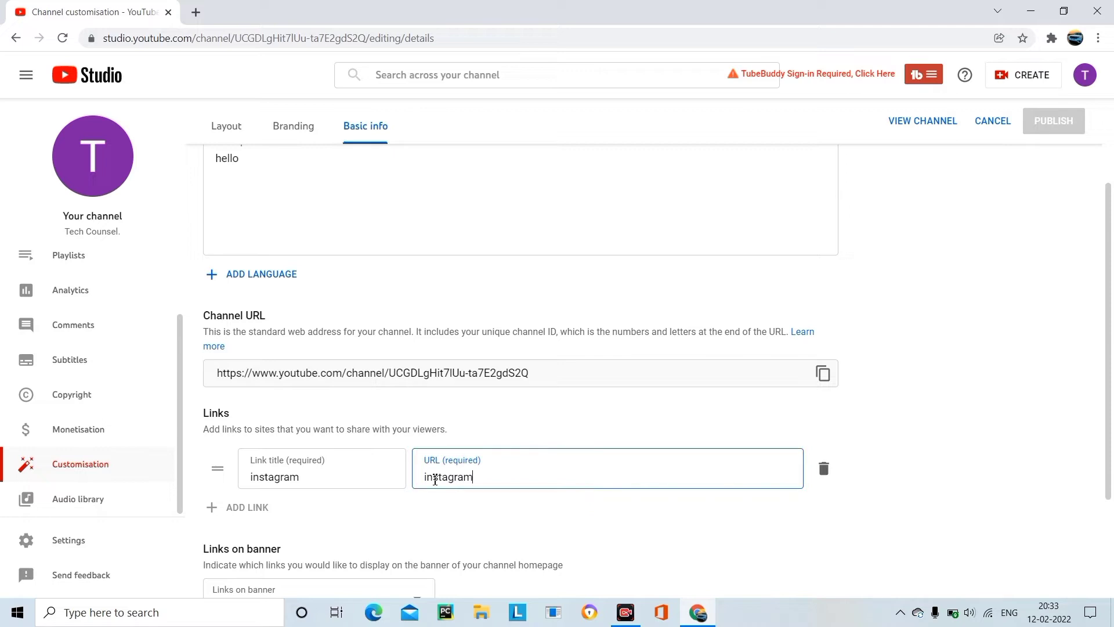
pyautogui.write('.com')
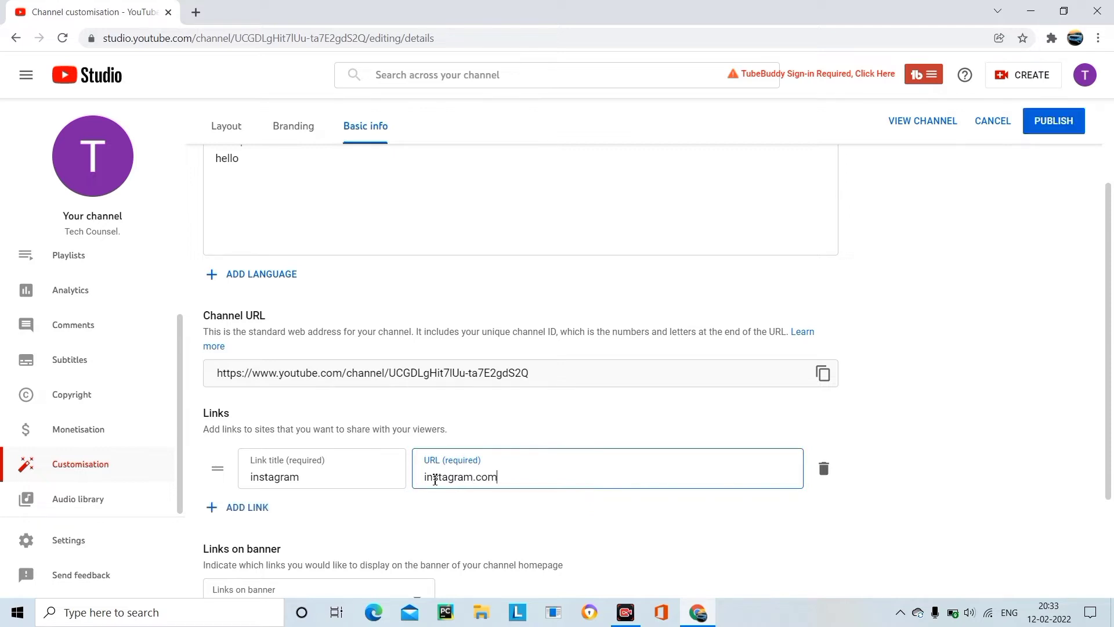
pyautogui.write('/')
pyautogui.write('techcounsel19')
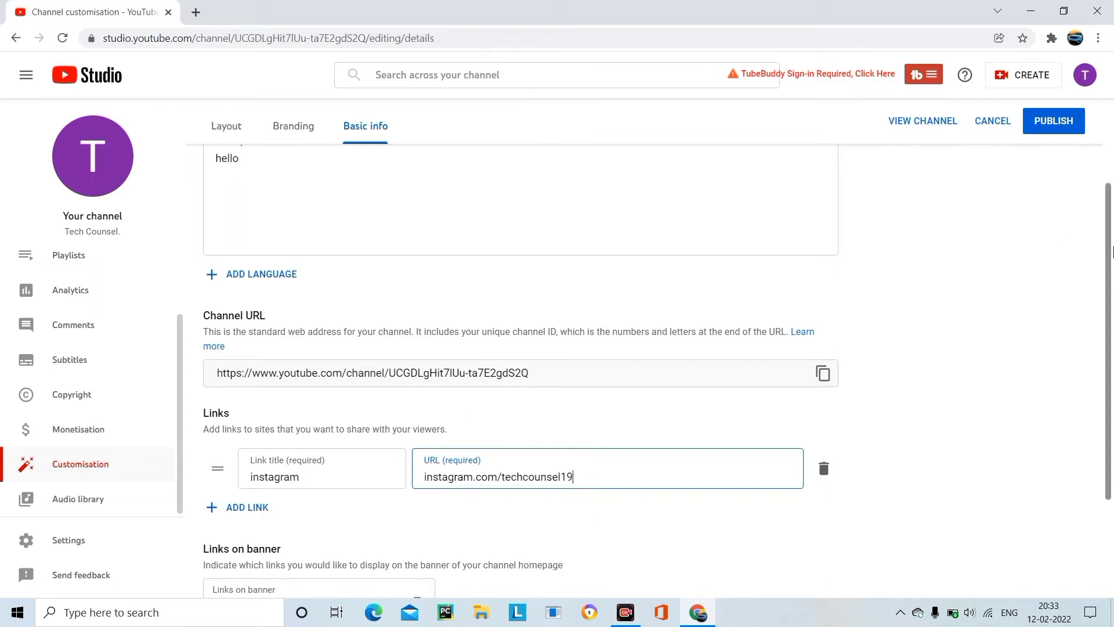
pyautogui.moveTo(1111, 250); pyautogui.dragTo(1112, 369)
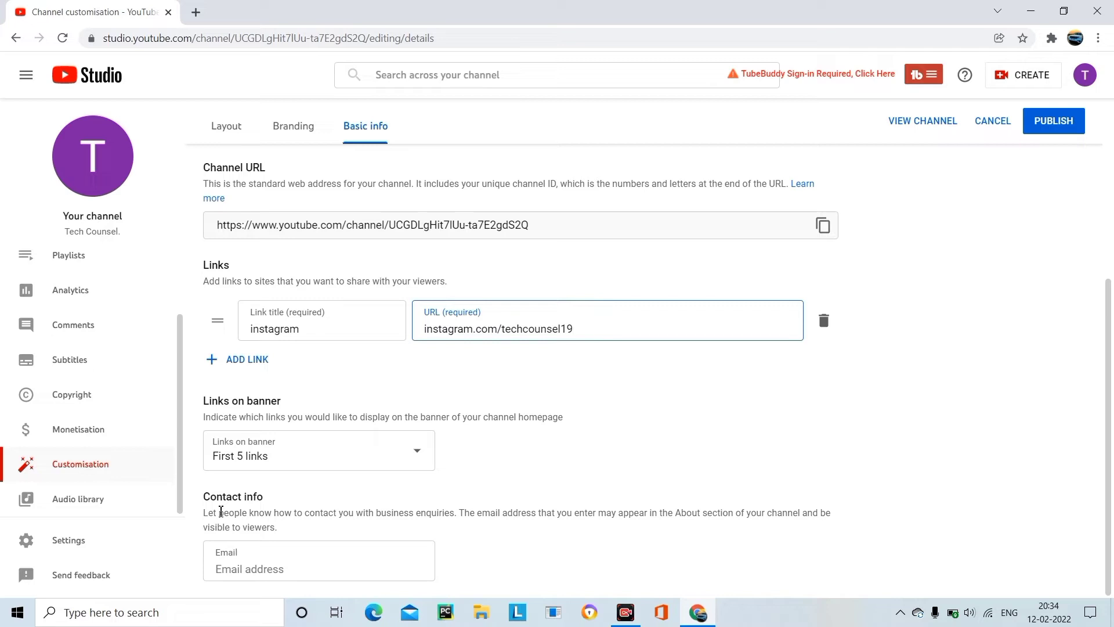
pyautogui.moveTo(221, 512); pyautogui.dragTo(236, 557)
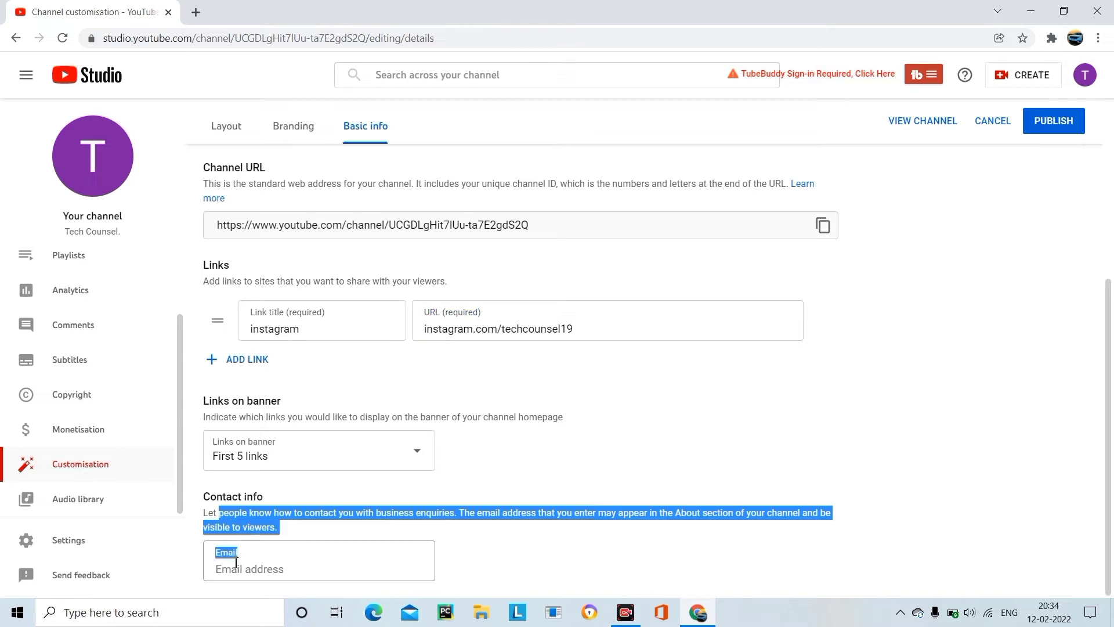
pyautogui.click(235, 564)
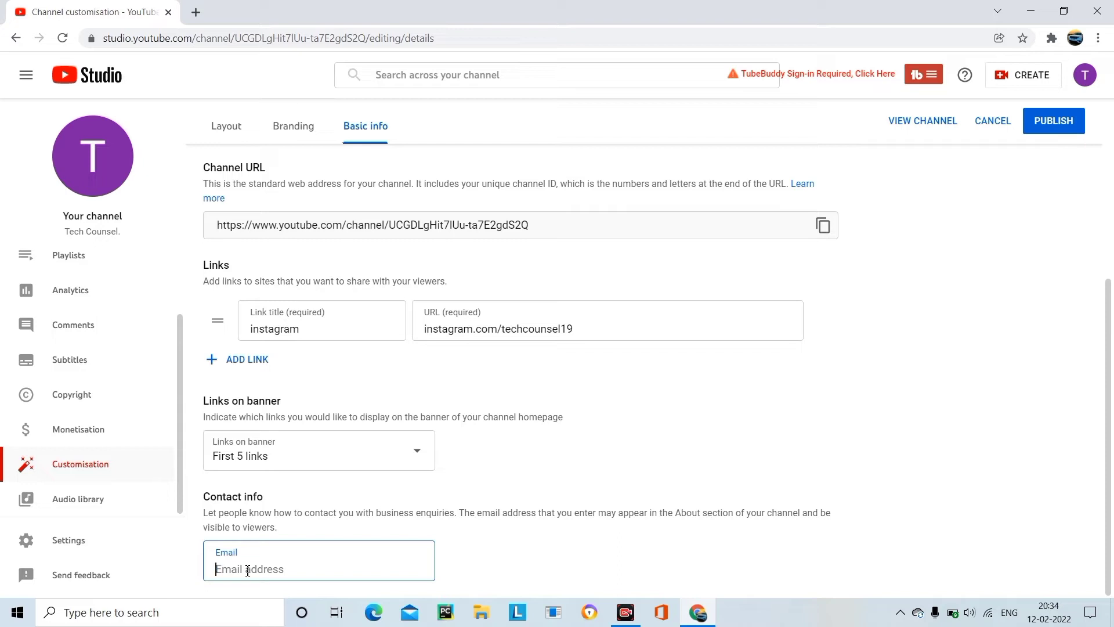
pyautogui.write('ughu')
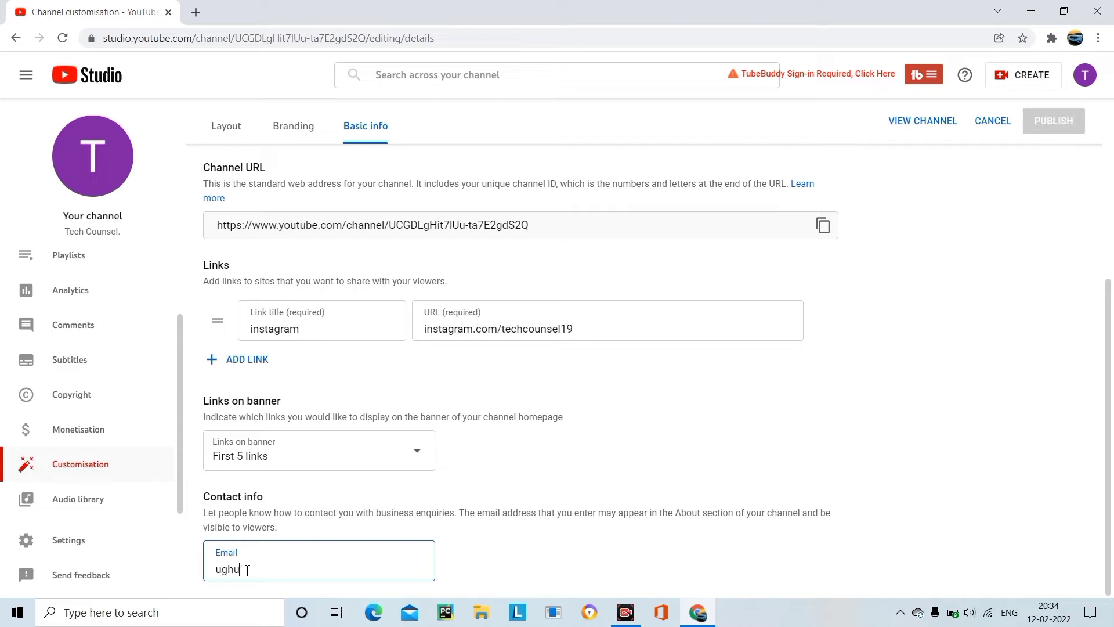
pyautogui.press('BackSpace')
pyautogui.press('BackSpace')
pyautogui.press('BackSpace')
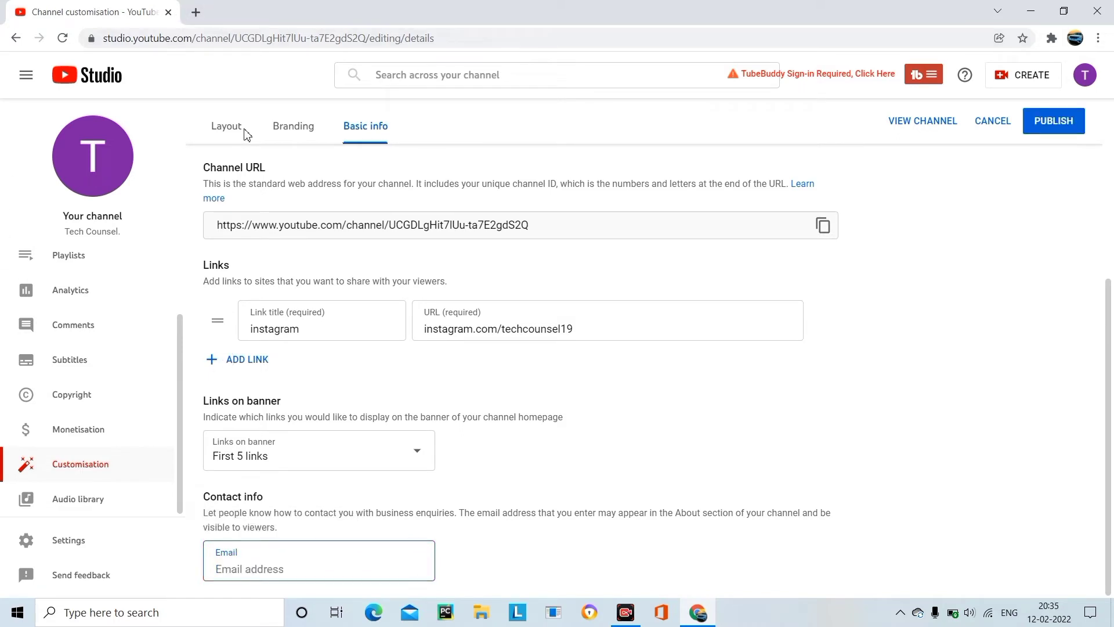
# Step: Examine the Branding settings for the profile picture, banner image and video watermark, including the picture's upload dialog
pyautogui.click(305, 132)
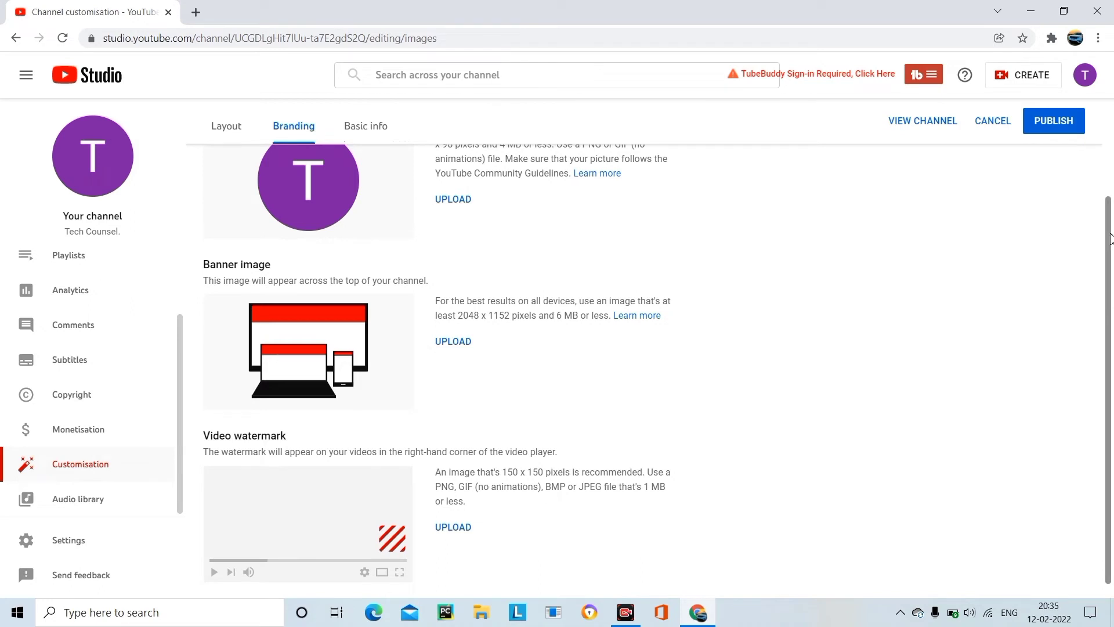
pyautogui.scroll(2, 1109, 200)
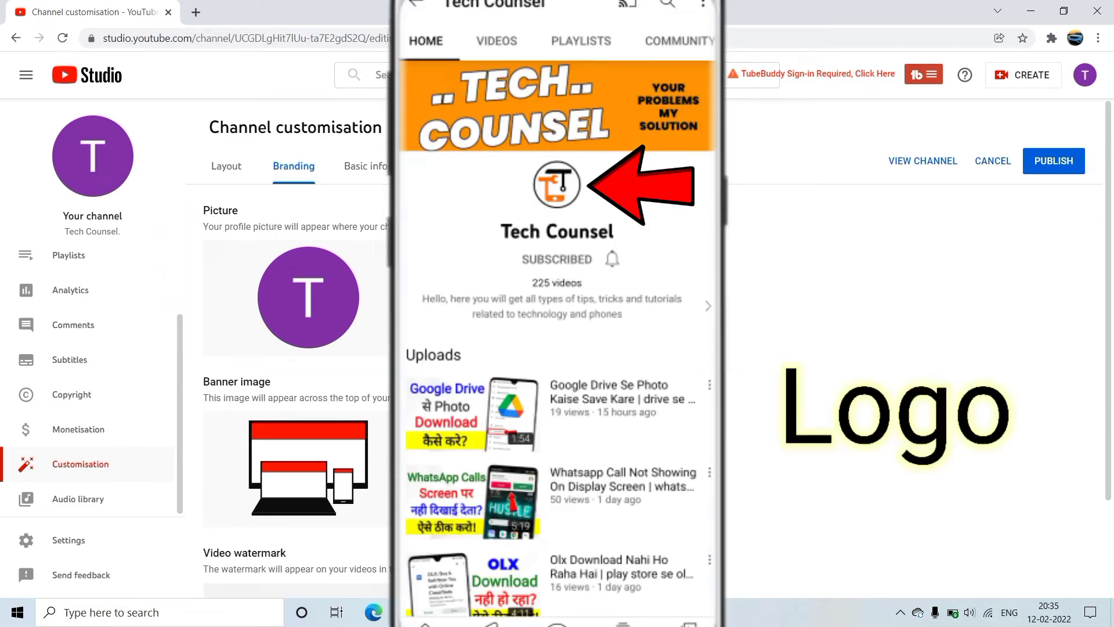
pyautogui.click(467, 319)
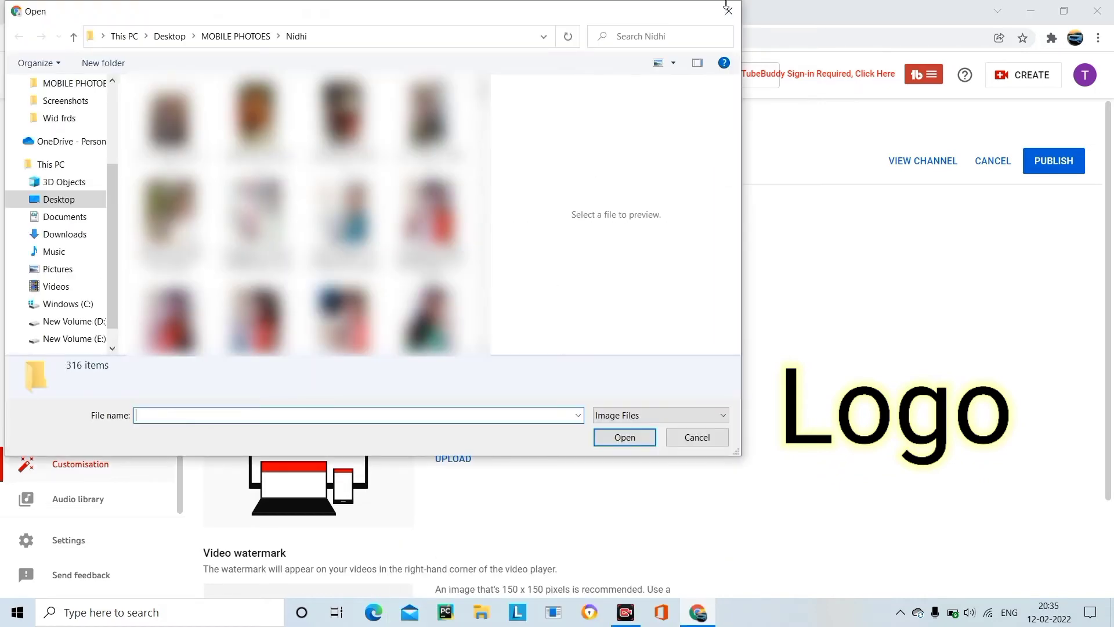
pyautogui.click(730, 11)
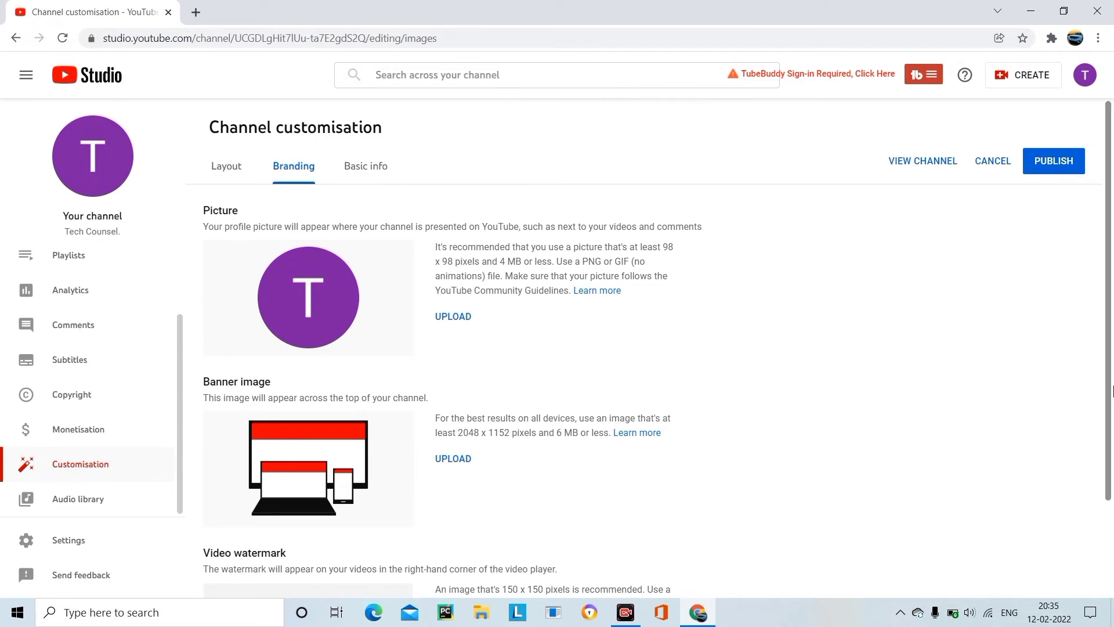
pyautogui.scroll(-2, 1112, 391)
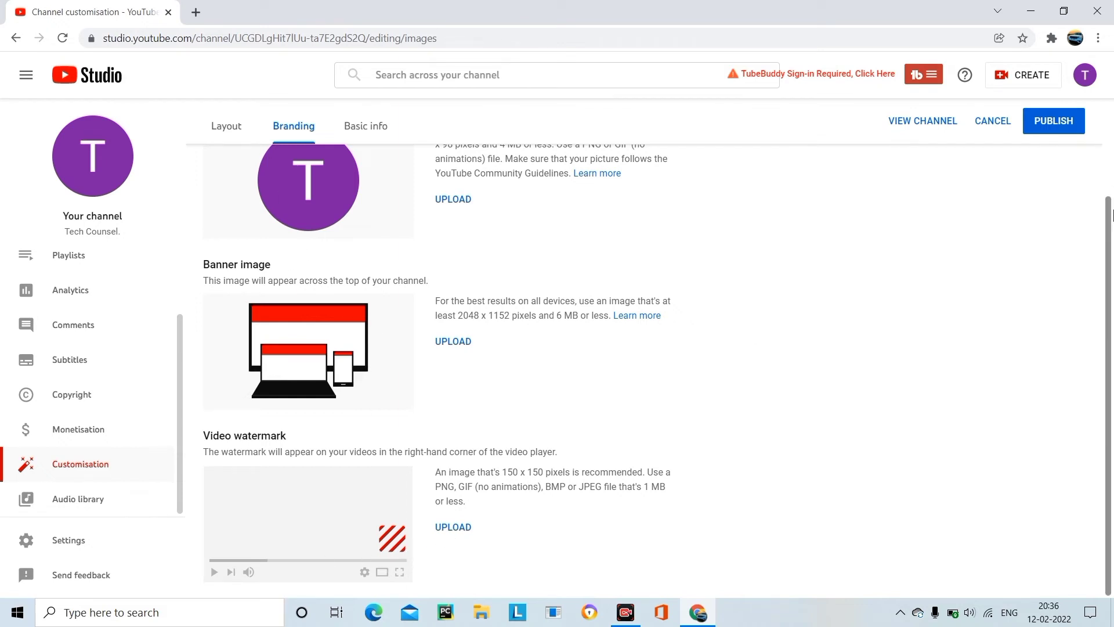
pyautogui.moveTo(1112, 215); pyautogui.dragTo(1112, 131)
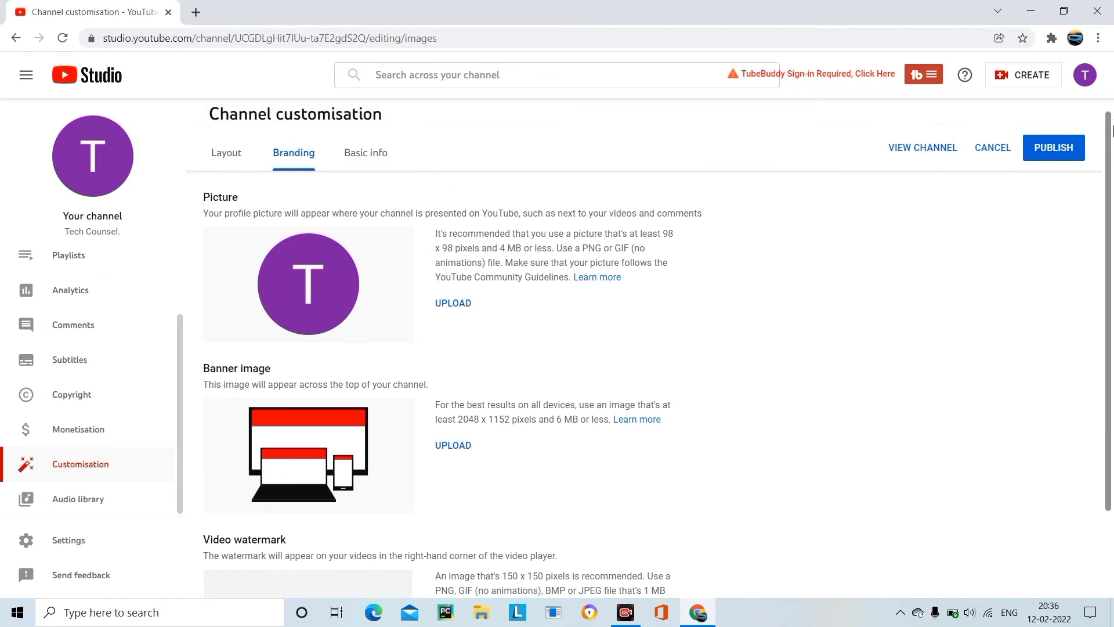